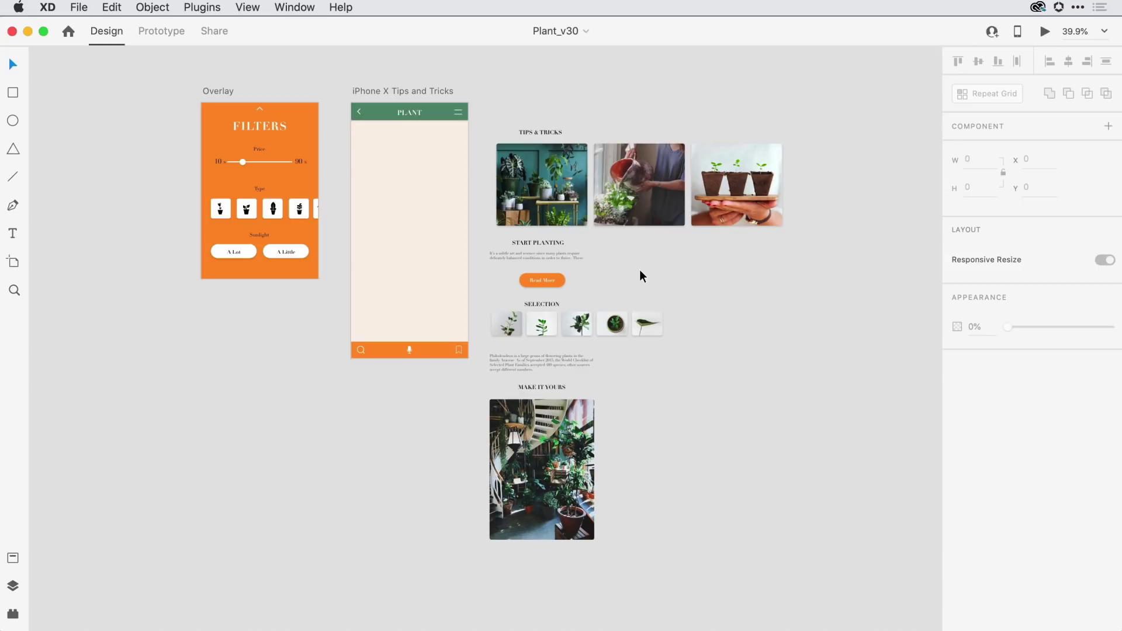
Turn on Fix Position When Scrolling for the PLANT header and the orange tab bar.
{"action": "left_click", "coordinate": [437, 109]}
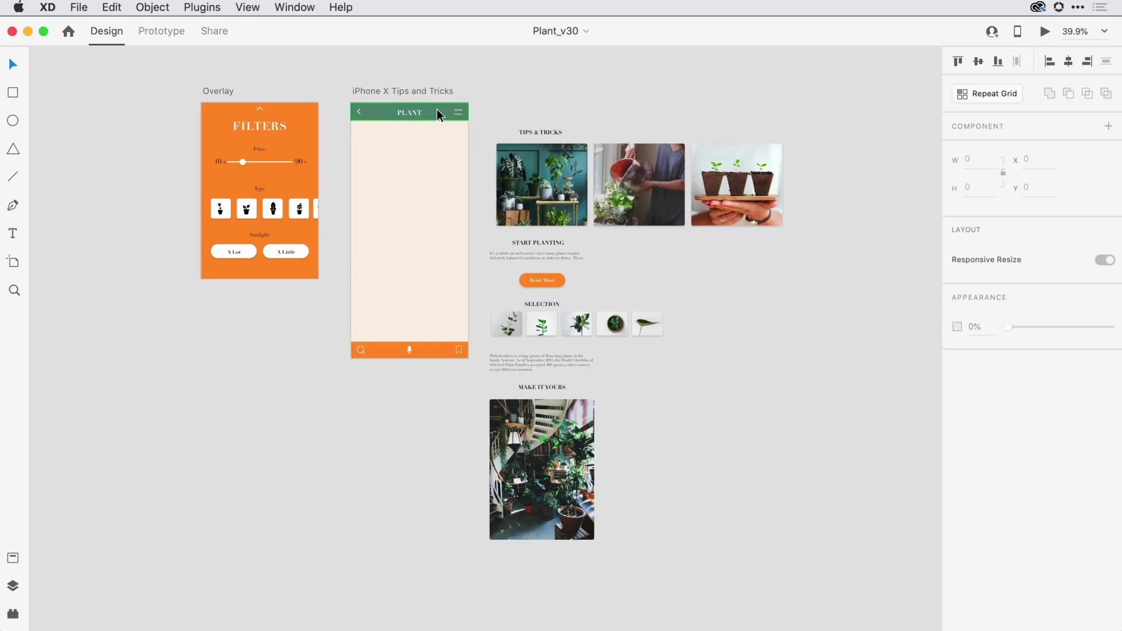
{"action": "left_click", "coordinate": [429, 352]}
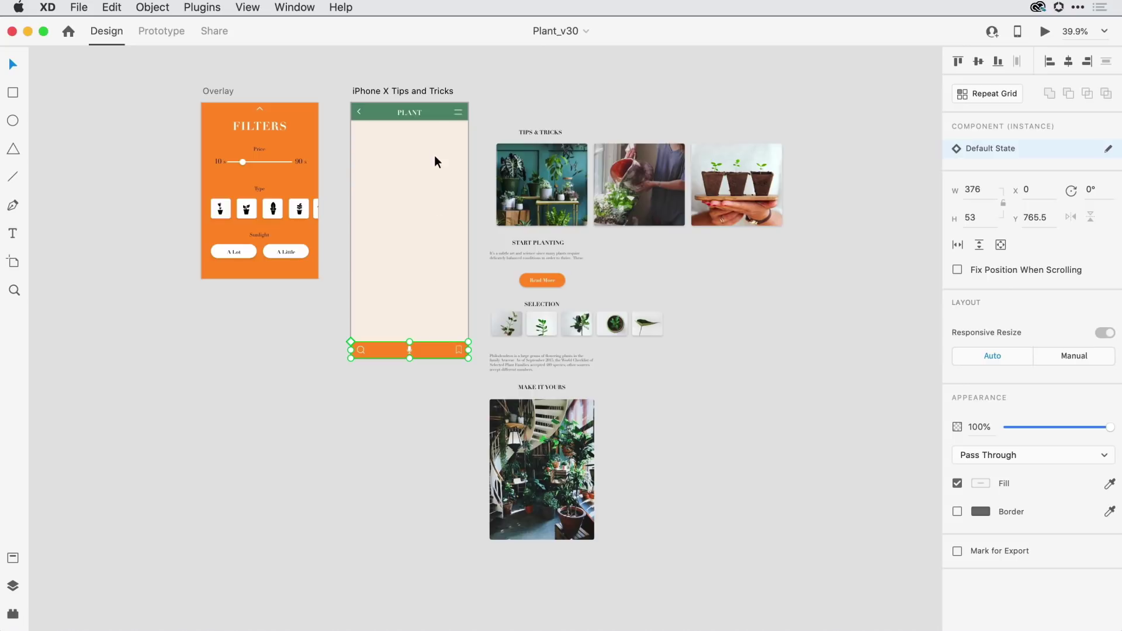
{"action": "left_click", "coordinate": [432, 111]}
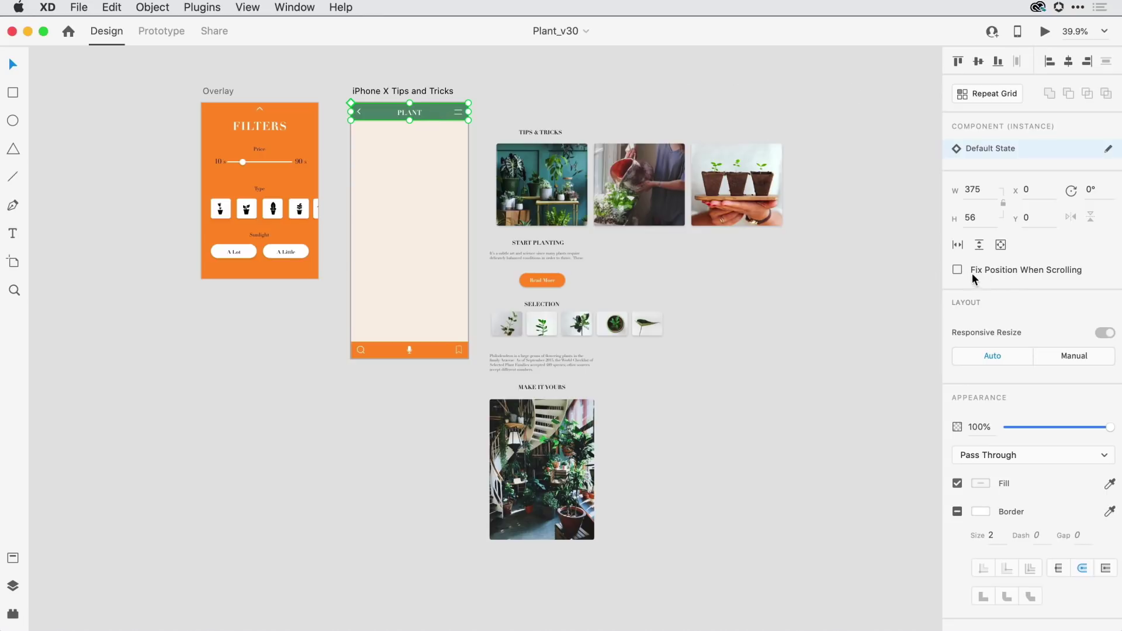
{"action": "left_click", "coordinate": [957, 271]}
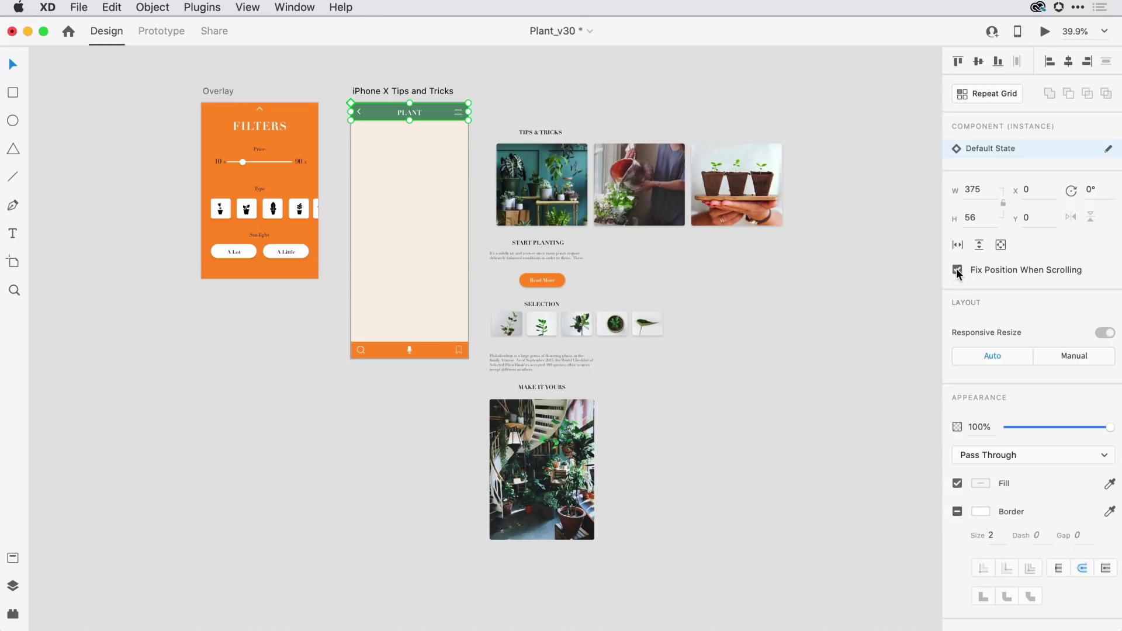
{"action": "left_click", "coordinate": [439, 351]}
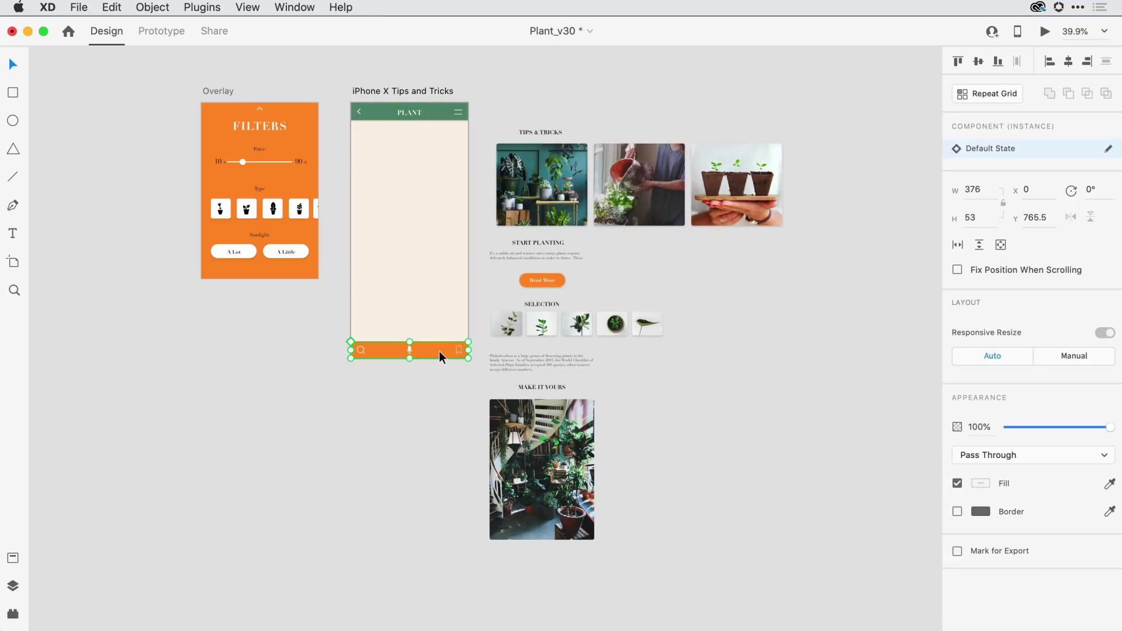
{"action": "left_click", "coordinate": [957, 270]}
{"action": "left_click", "coordinate": [629, 265]}
Zoom in and marquee-select the three Tips & Tricks plant photos.
{"action": "scroll", "coordinate": [629, 265], "scroll_direction": "up", "scroll_amount": 3}
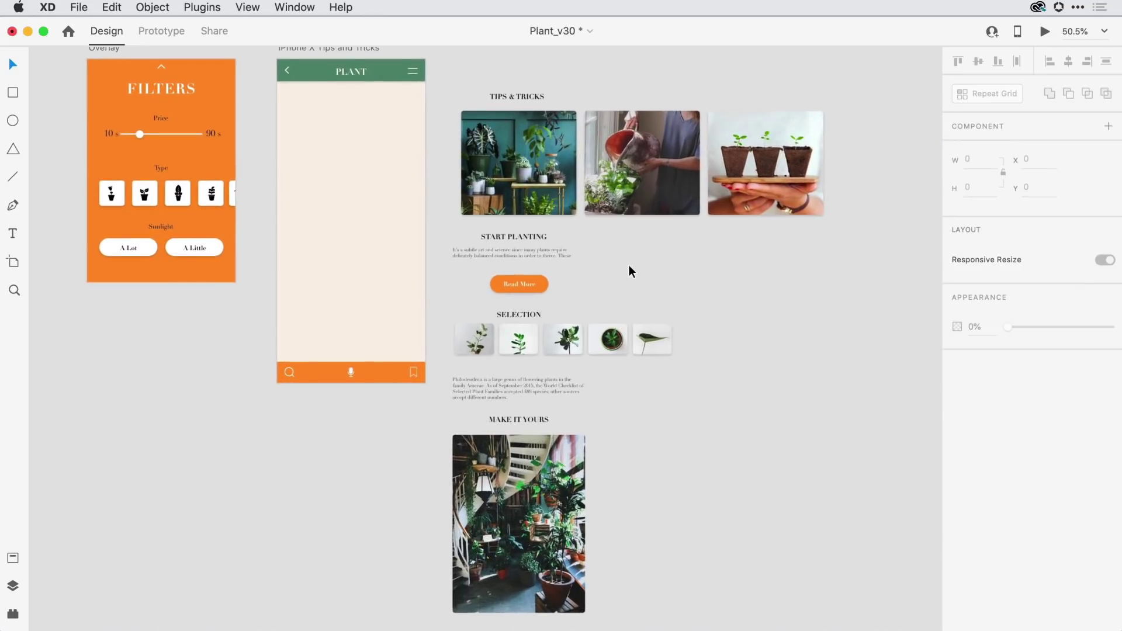
{"action": "scroll", "coordinate": [672, 246], "scroll_direction": "right", "scroll_amount": 1}
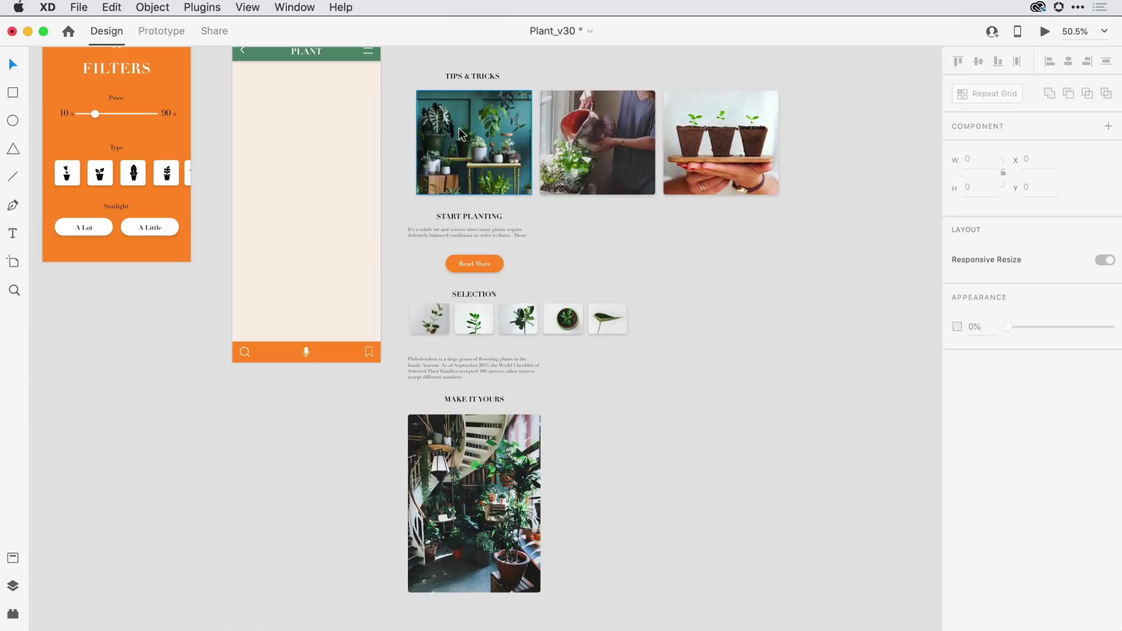
{"action": "left_click_drag", "start_coordinate": [840, 113], "coordinate": [470, 171]}
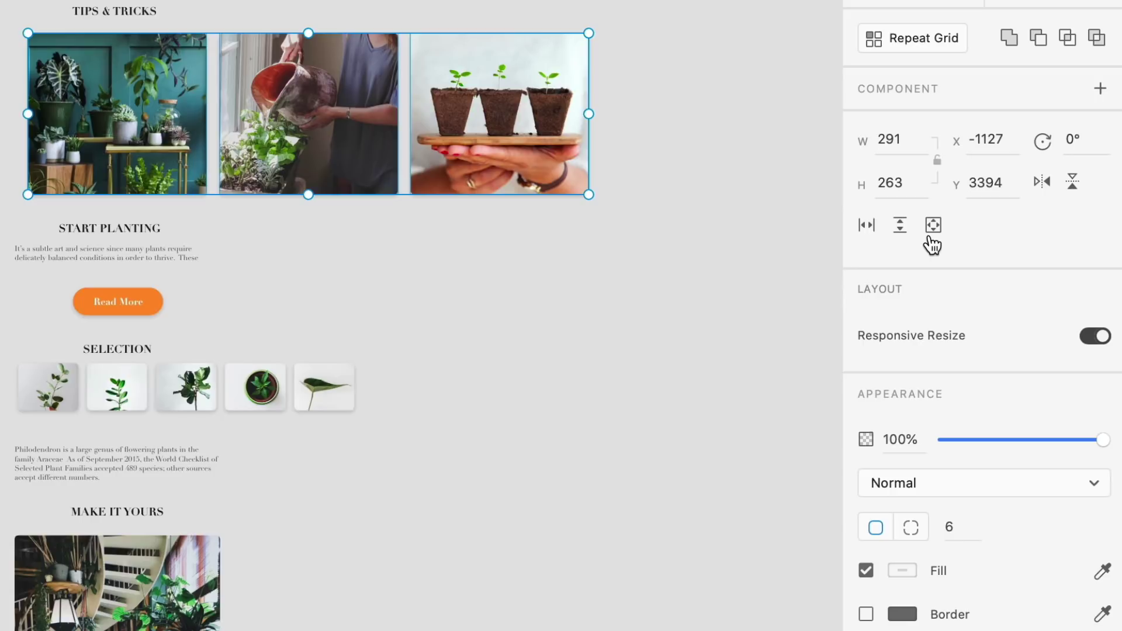
Make the Tips & Tricks photos a horizontal scroll showing one photo in a 334-wide frame.
{"action": "left_click", "coordinate": [866, 227]}
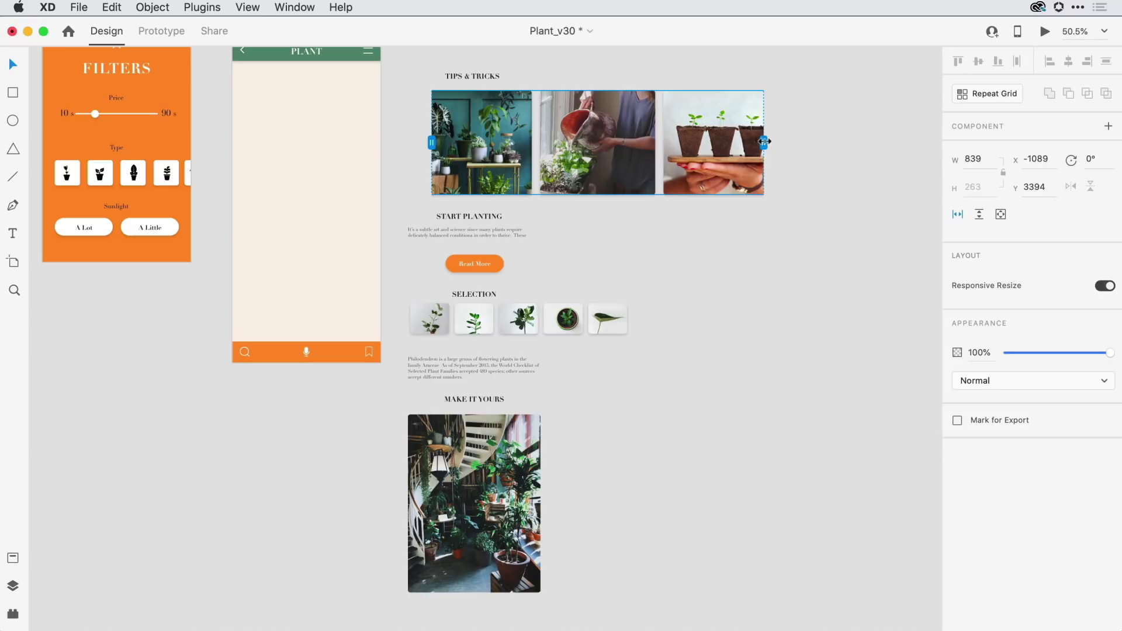
{"action": "left_click_drag", "start_coordinate": [765, 142], "coordinate": [539, 179]}
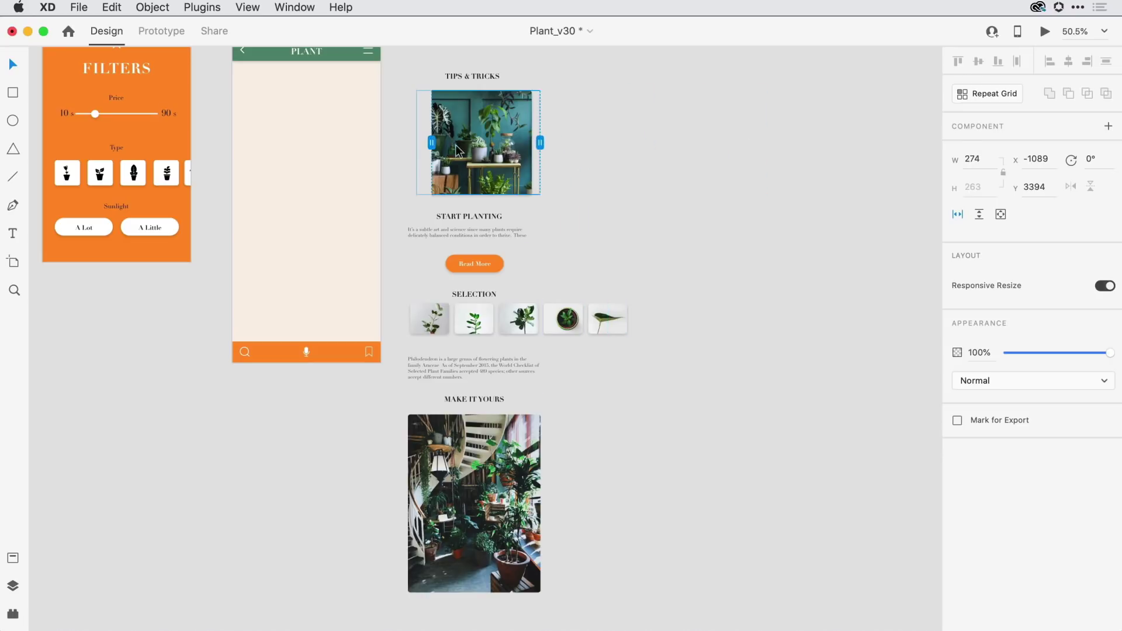
{"action": "left_click_drag", "start_coordinate": [431, 143], "coordinate": [408, 147]}
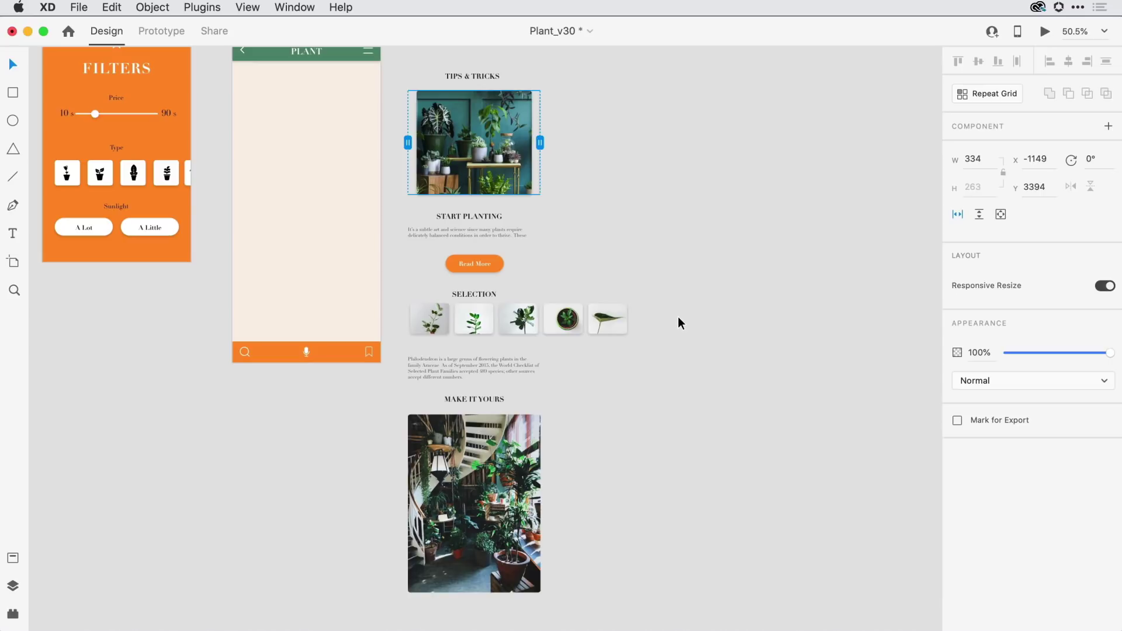
{"action": "left_click_drag", "start_coordinate": [678, 317], "coordinate": [426, 329]}
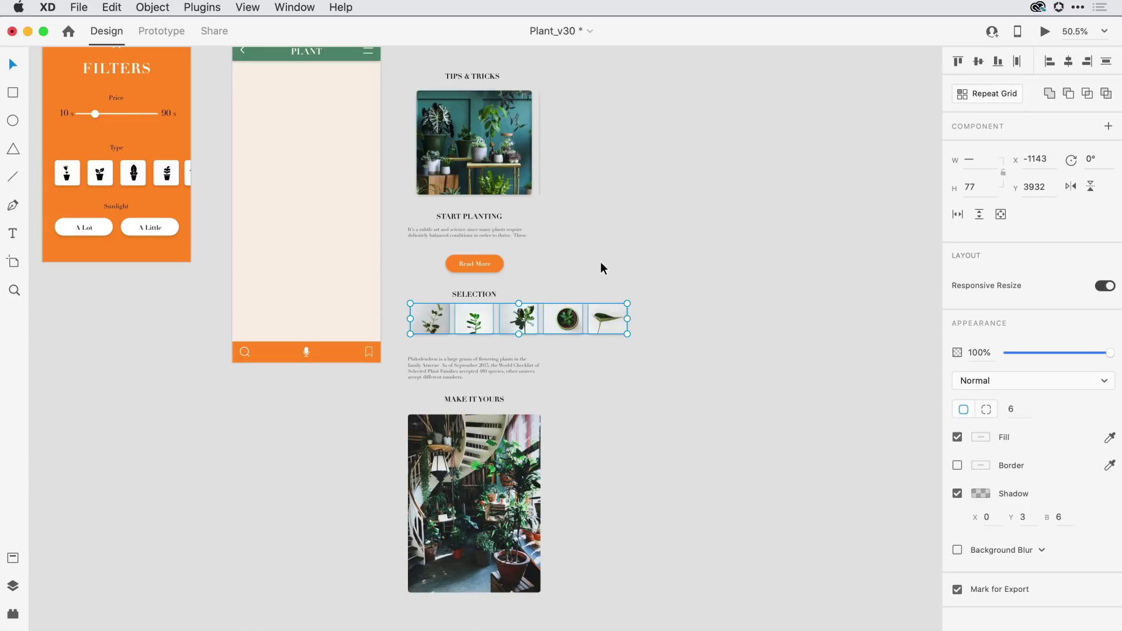
Make the Selection thumbnails a horizontal scroll 329 wide, showing three thumbnails.
{"action": "left_click", "coordinate": [958, 215]}
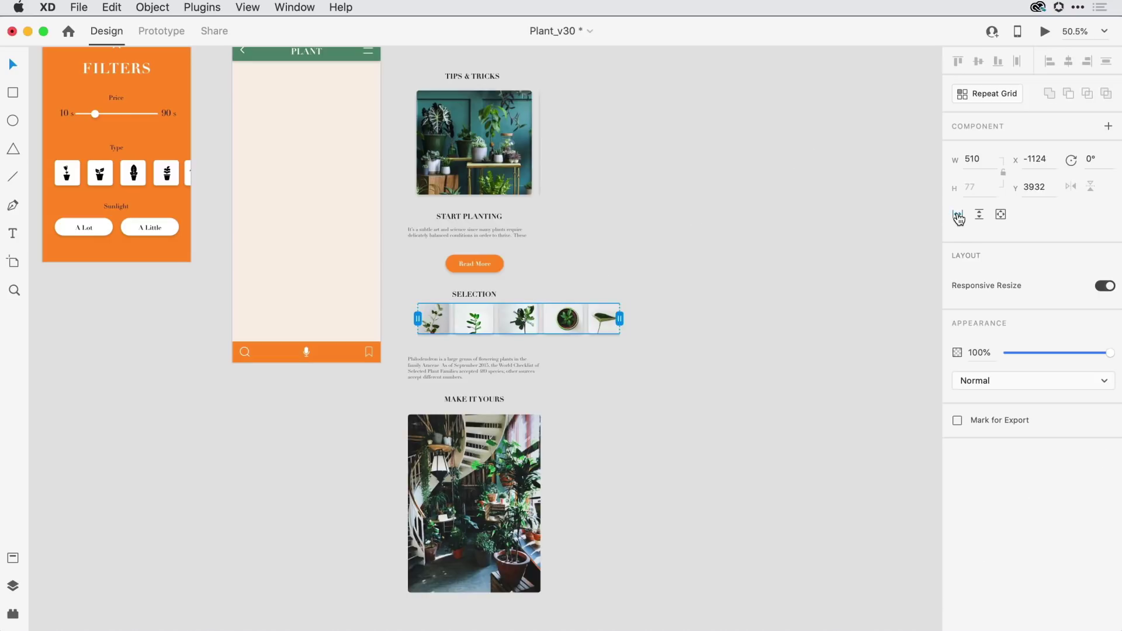
{"action": "left_click_drag", "start_coordinate": [620, 318], "coordinate": [540, 324]}
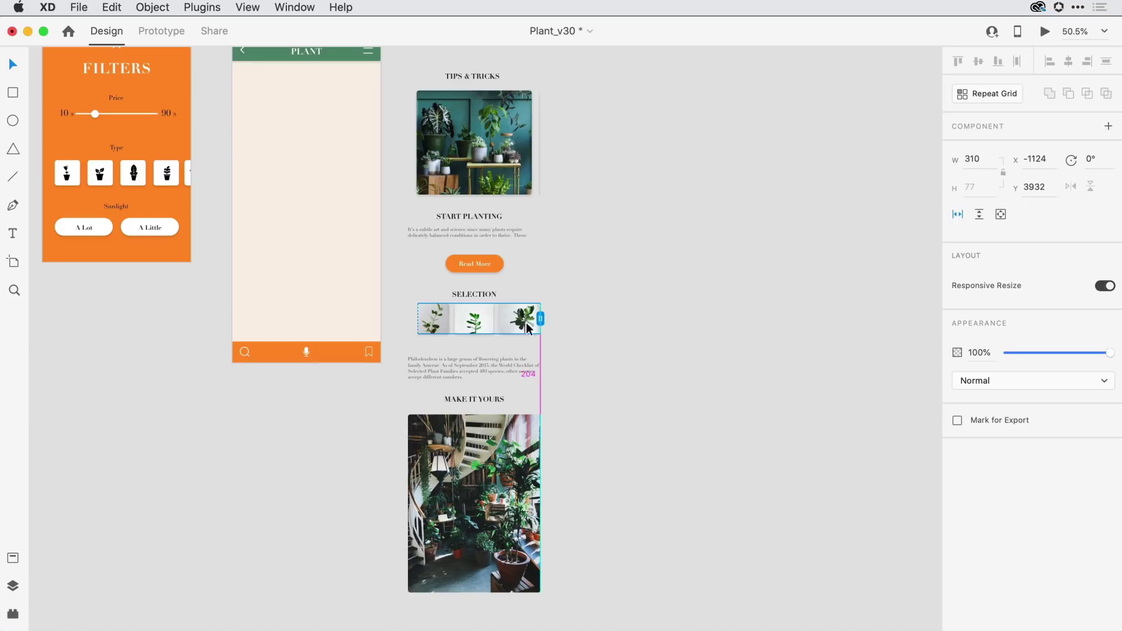
{"action": "left_click_drag", "start_coordinate": [417, 319], "coordinate": [409, 319]}
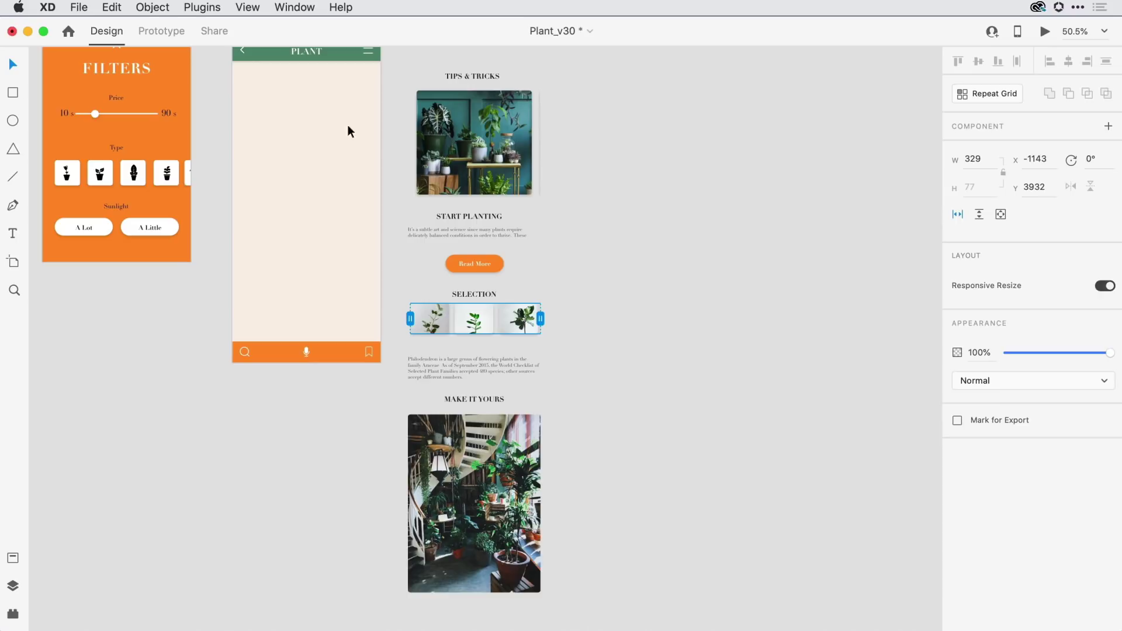
{"action": "scroll", "coordinate": [346, 158], "scroll_direction": "up", "scroll_amount": 2}
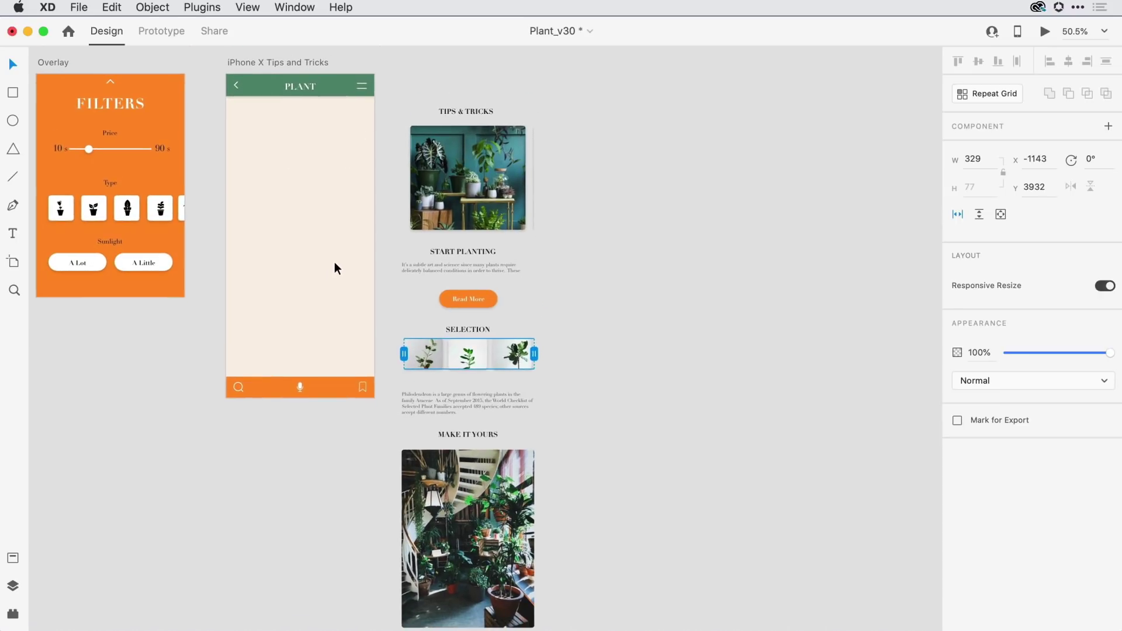
Wrap the Tips & Tricks content in a vertical scroll ending at SELECTION and center it in the iPhone X artboard.
{"action": "scroll", "coordinate": [611, 249], "scroll_direction": "down", "scroll_amount": 2}
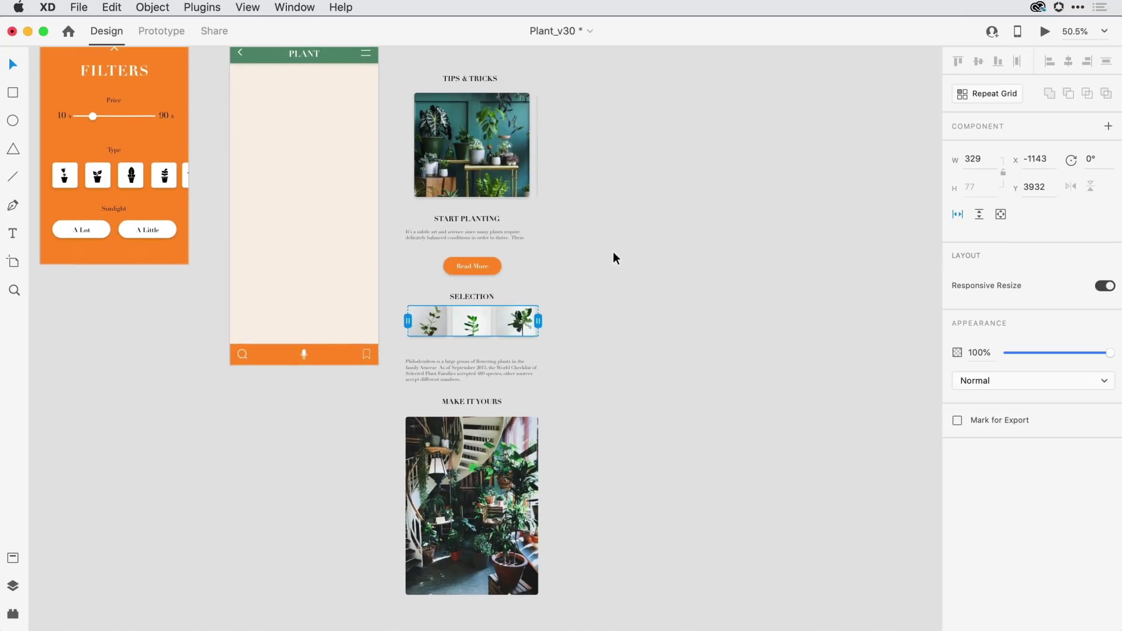
{"action": "left_click_drag", "start_coordinate": [619, 71], "coordinate": [413, 570]}
{"action": "scroll", "coordinate": [454, 423], "scroll_direction": "left", "scroll_amount": 2}
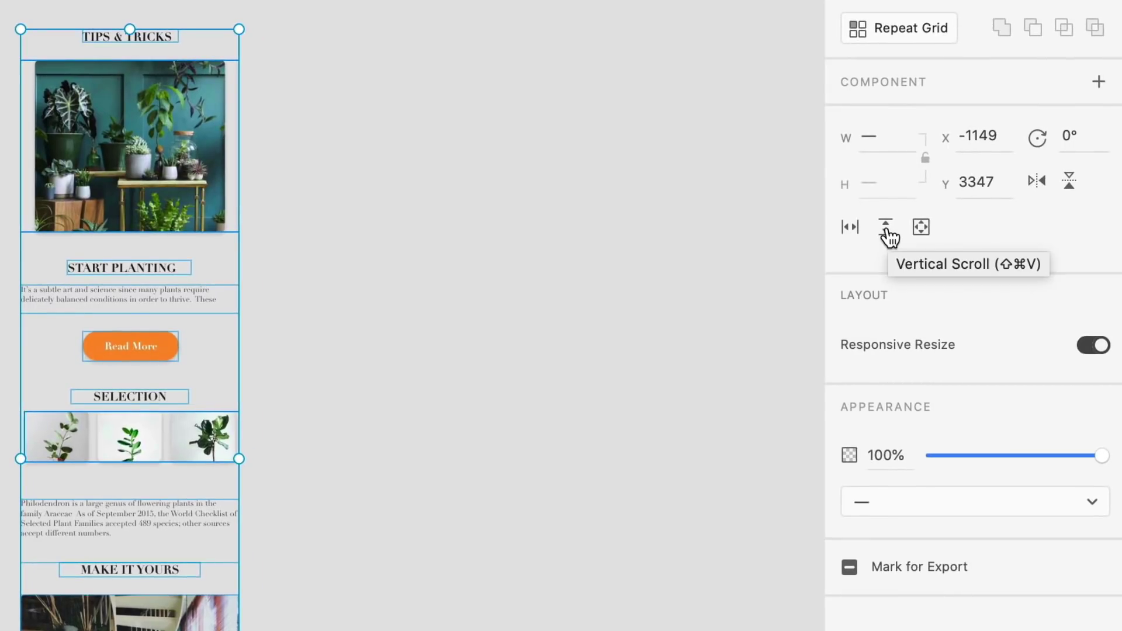
{"action": "left_click", "coordinate": [887, 228]}
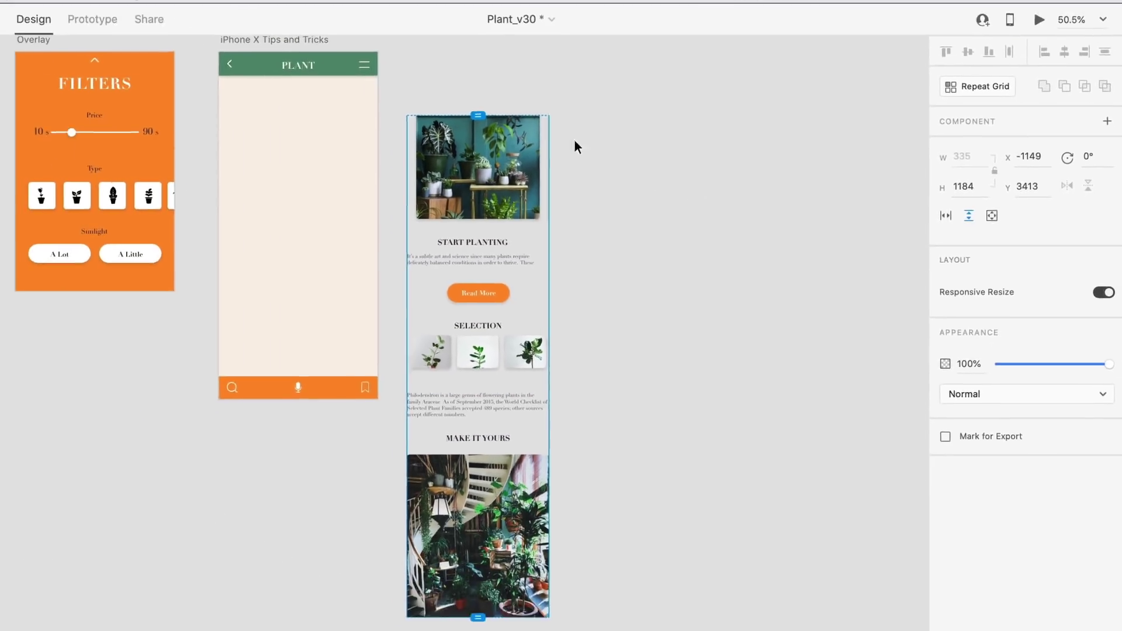
{"action": "left_click_drag", "start_coordinate": [518, 120], "coordinate": [517, 83]}
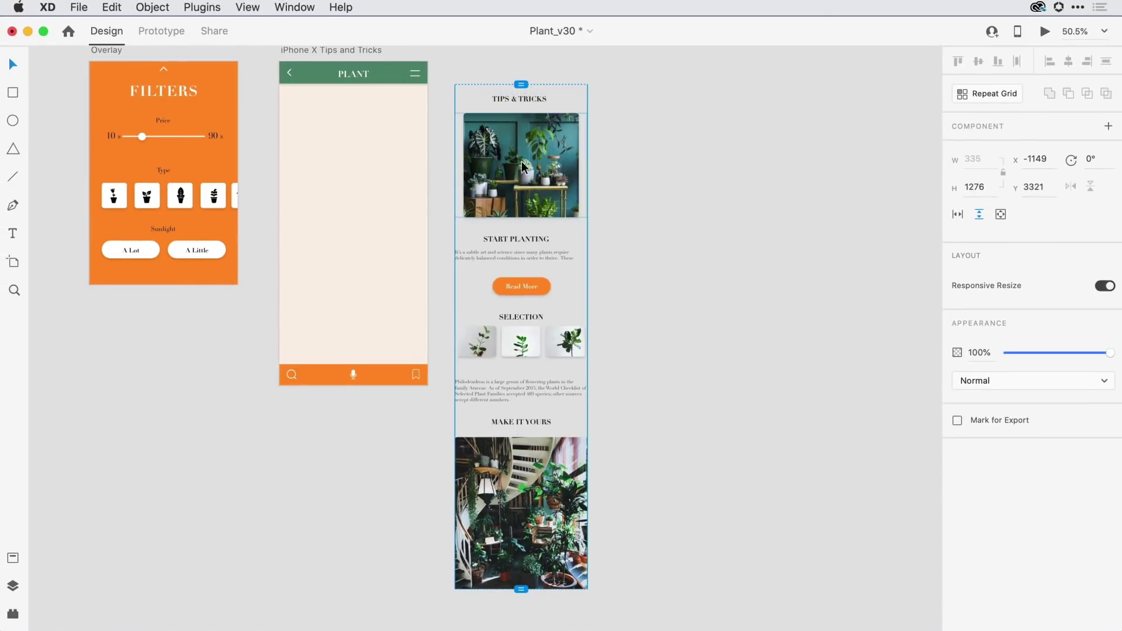
{"action": "left_click_drag", "start_coordinate": [521, 589], "coordinate": [520, 317]}
{"action": "left_click_drag", "start_coordinate": [520, 203], "coordinate": [353, 215]}
Stretch the scroll group's viewport from the header down to 710 tall, revealing the SELECTION thumbnails.
{"action": "left_click", "coordinate": [355, 48]}
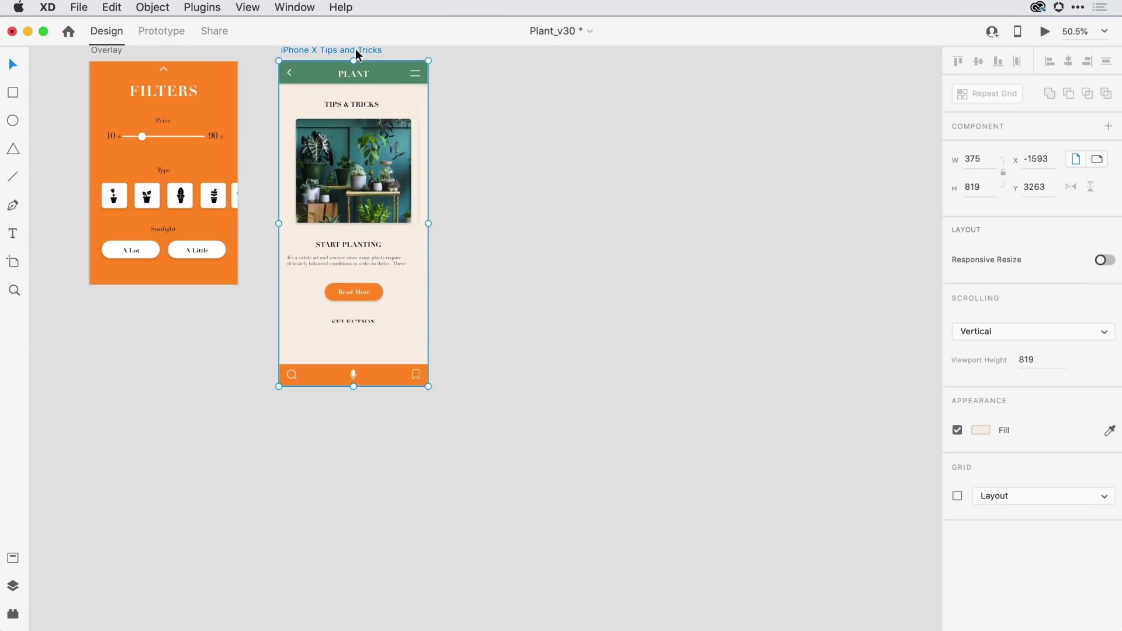
{"action": "key", "text": "super+3"}
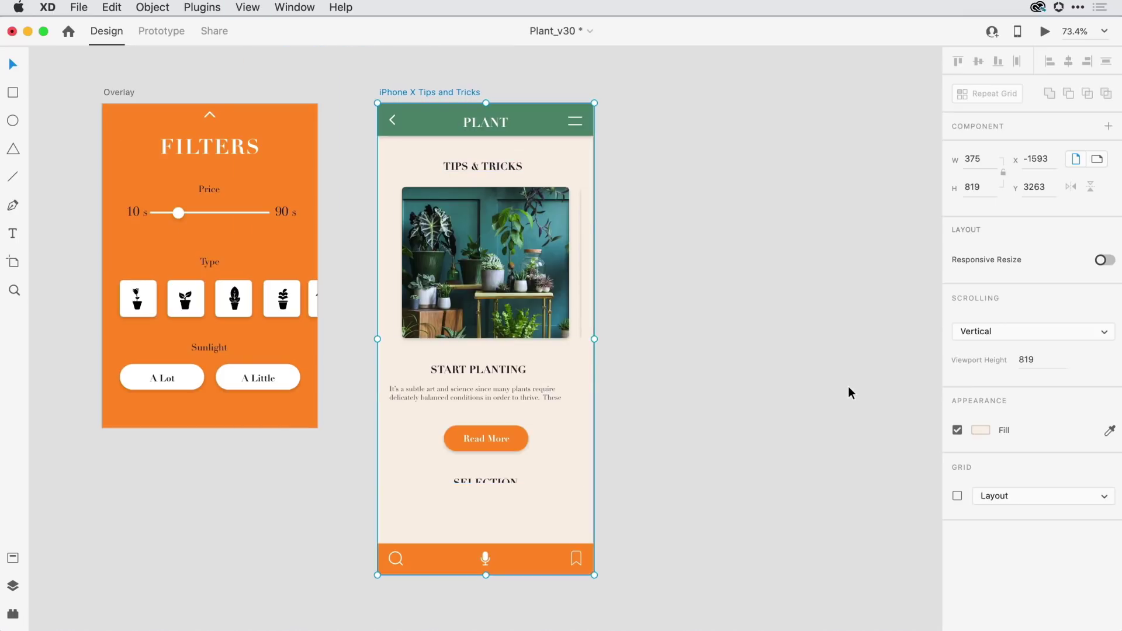
{"action": "left_click", "coordinate": [520, 222]}
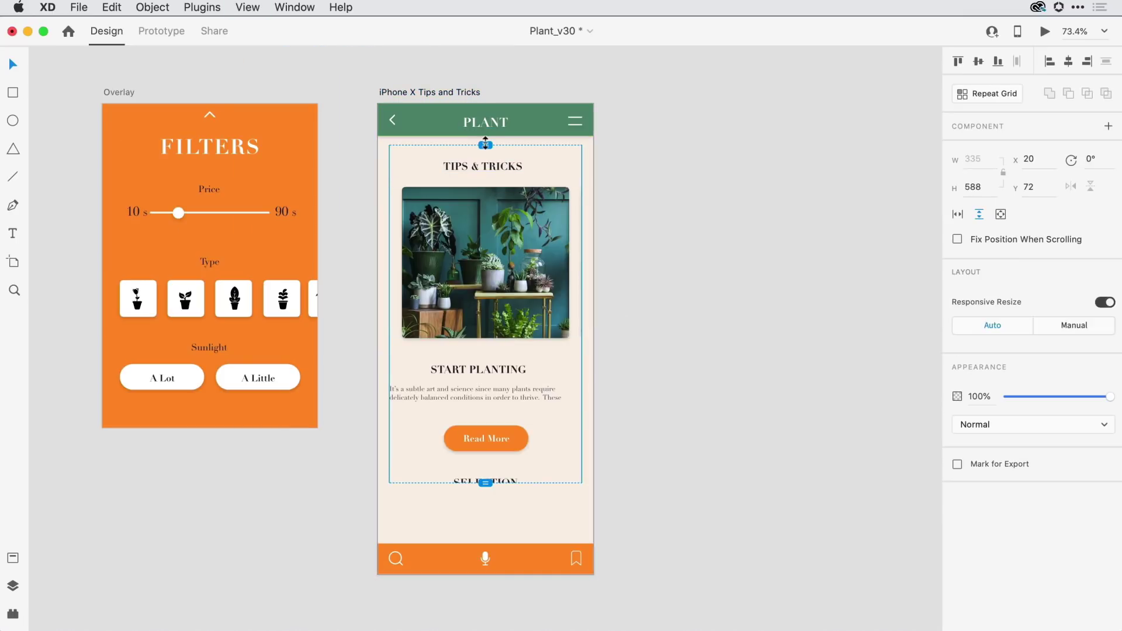
{"action": "left_click_drag", "start_coordinate": [485, 144], "coordinate": [485, 135]}
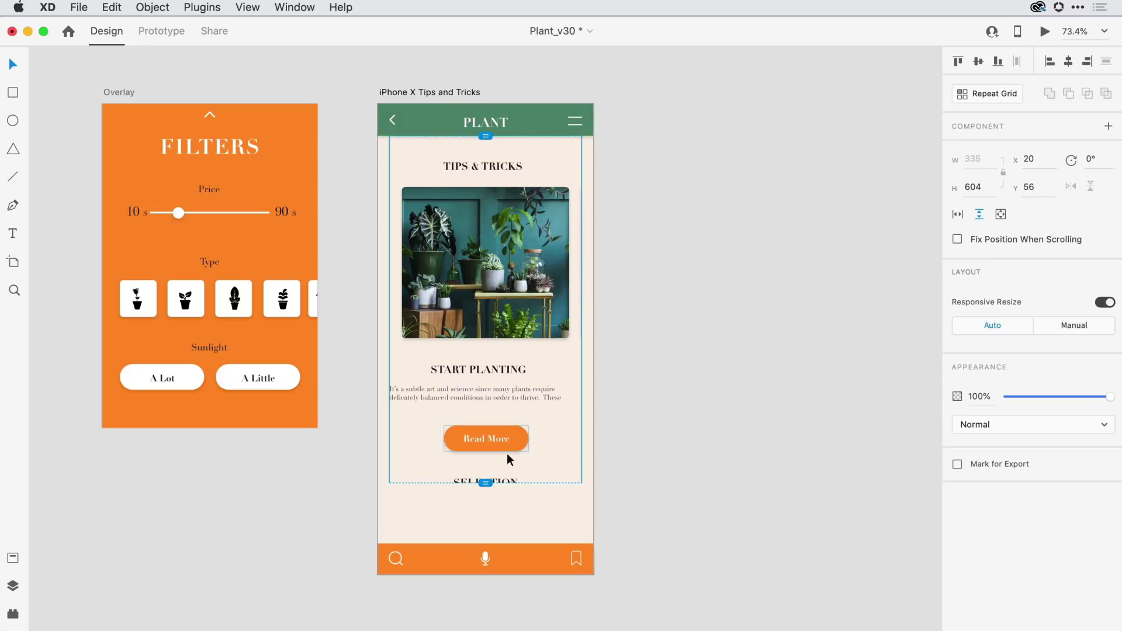
{"action": "left_click_drag", "start_coordinate": [485, 483], "coordinate": [484, 545]}
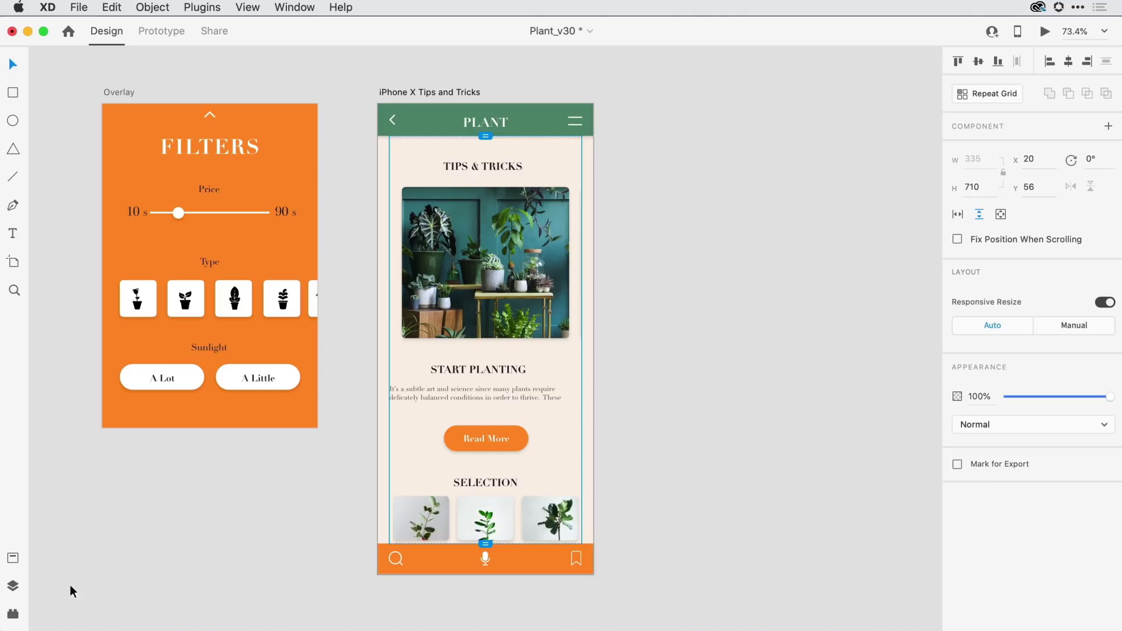
Move Scroll Group 19 below Header and Footer in Layers and stretch it to 763 tall.
{"action": "left_click", "coordinate": [13, 586]}
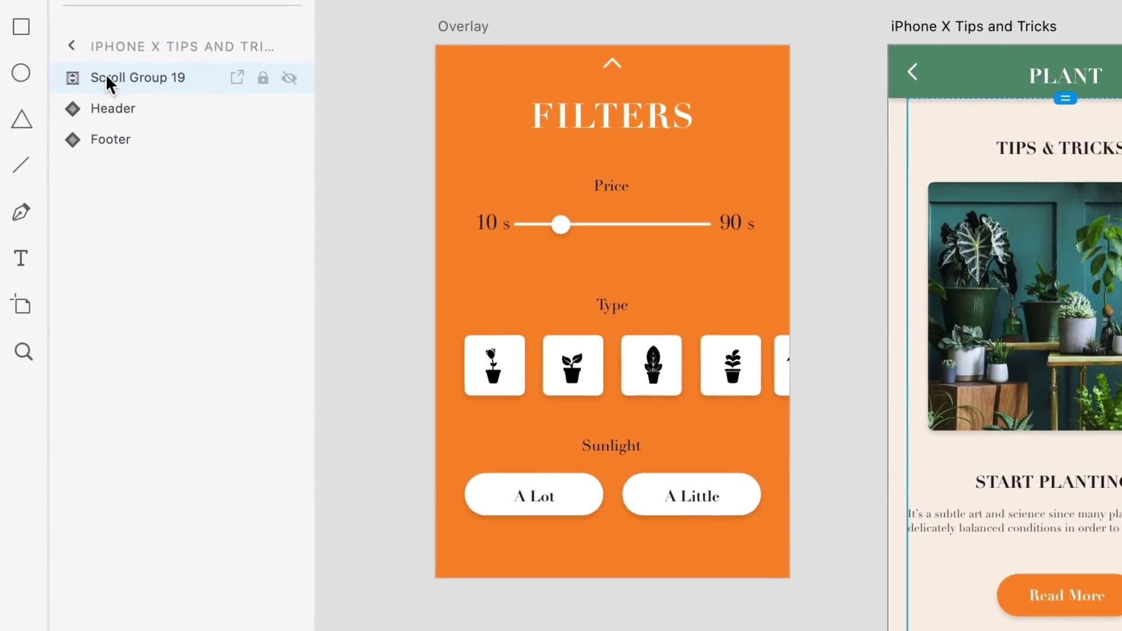
{"action": "left_click_drag", "start_coordinate": [106, 73], "coordinate": [107, 145]}
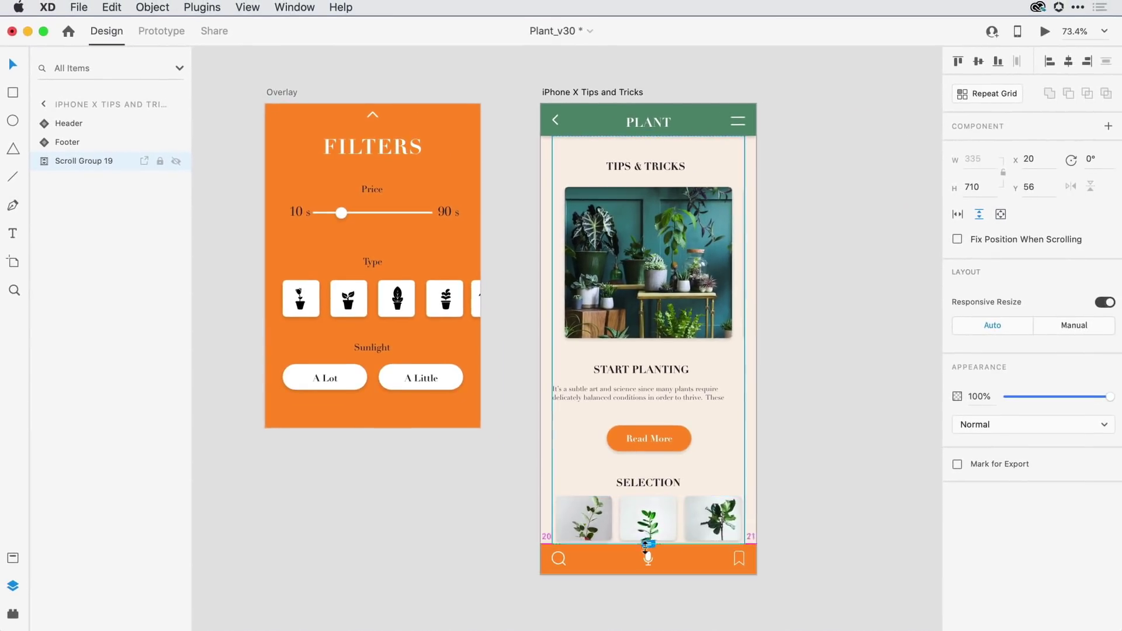
{"action": "left_click_drag", "start_coordinate": [648, 545], "coordinate": [647, 575]}
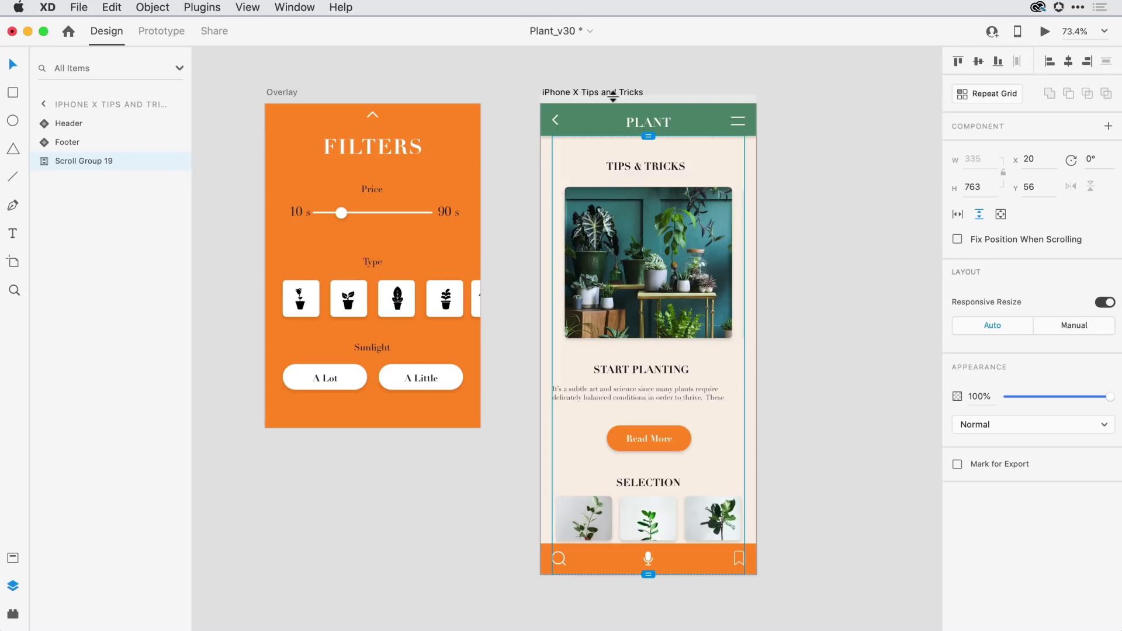
Launch a Desktop Preview of the artboard and scroll the Plant page up and down.
{"action": "left_click", "coordinate": [612, 94]}
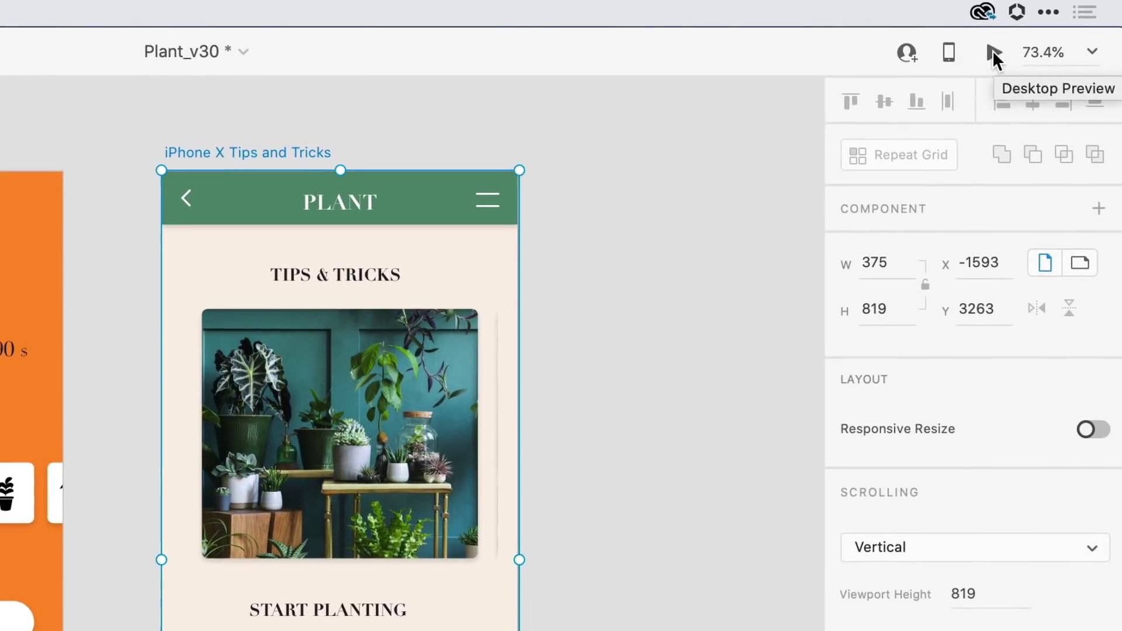
{"action": "left_click", "coordinate": [992, 51]}
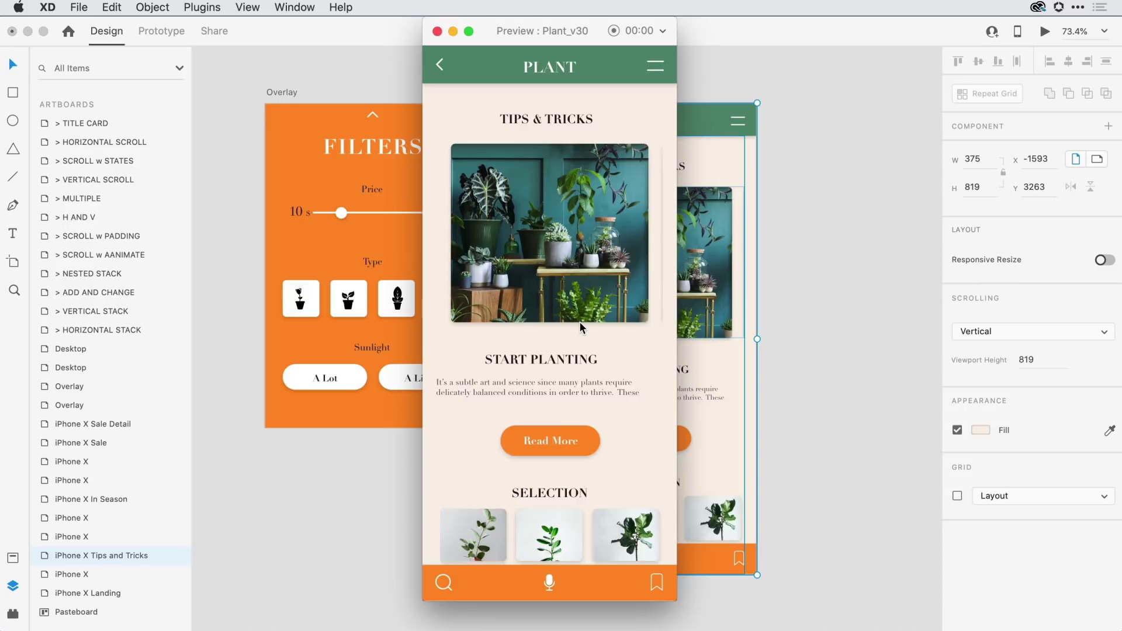
{"action": "scroll", "coordinate": [582, 327], "scroll_direction": "down", "scroll_amount": 5}
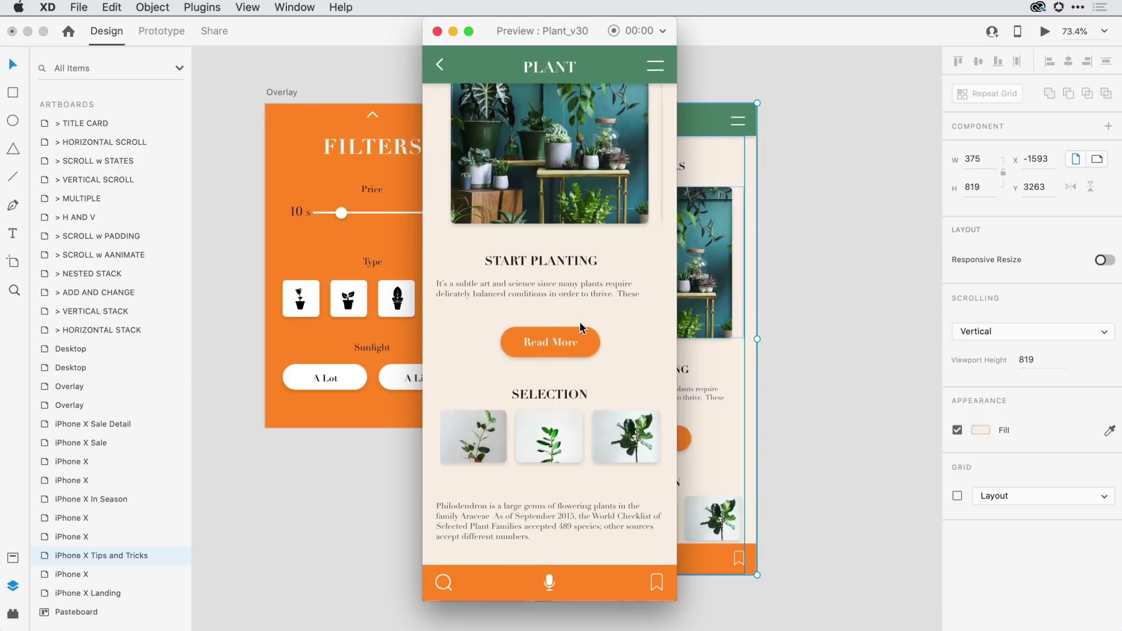
{"action": "scroll", "coordinate": [581, 327], "scroll_direction": "up", "scroll_amount": 5}
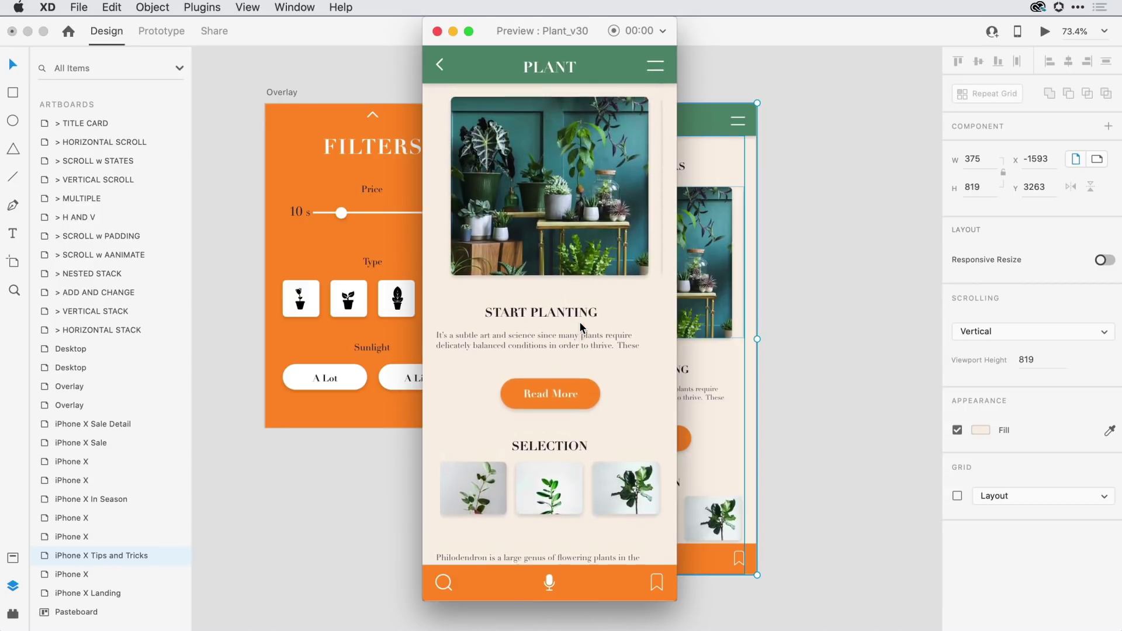
{"action": "scroll", "coordinate": [582, 328], "scroll_direction": "down", "scroll_amount": 4}
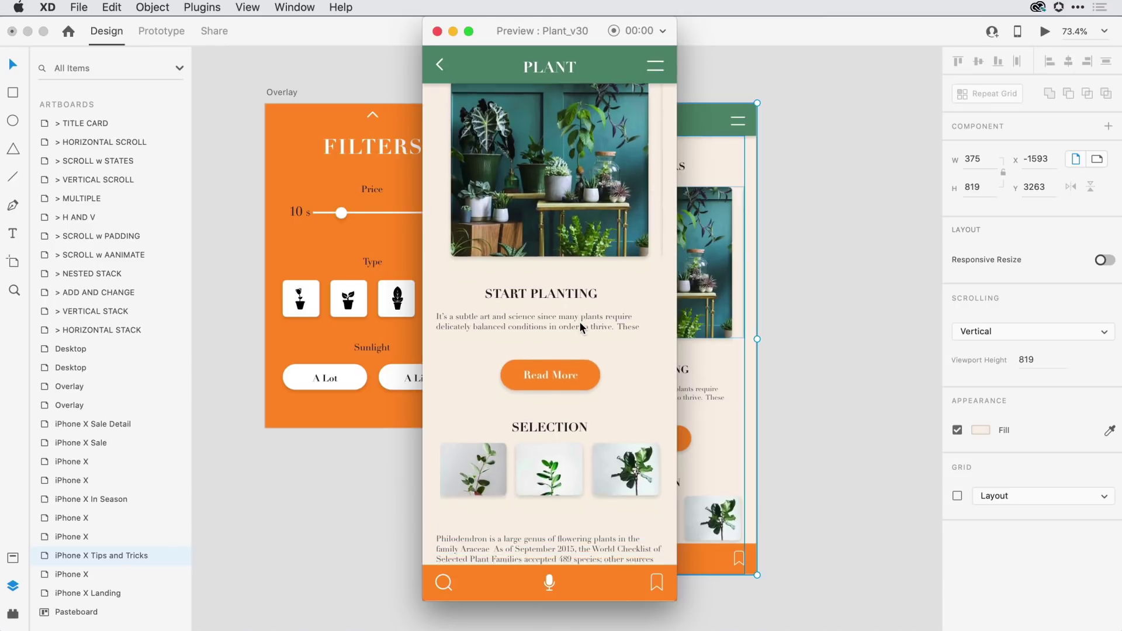
{"action": "scroll", "coordinate": [582, 328], "scroll_direction": "up", "scroll_amount": 4}
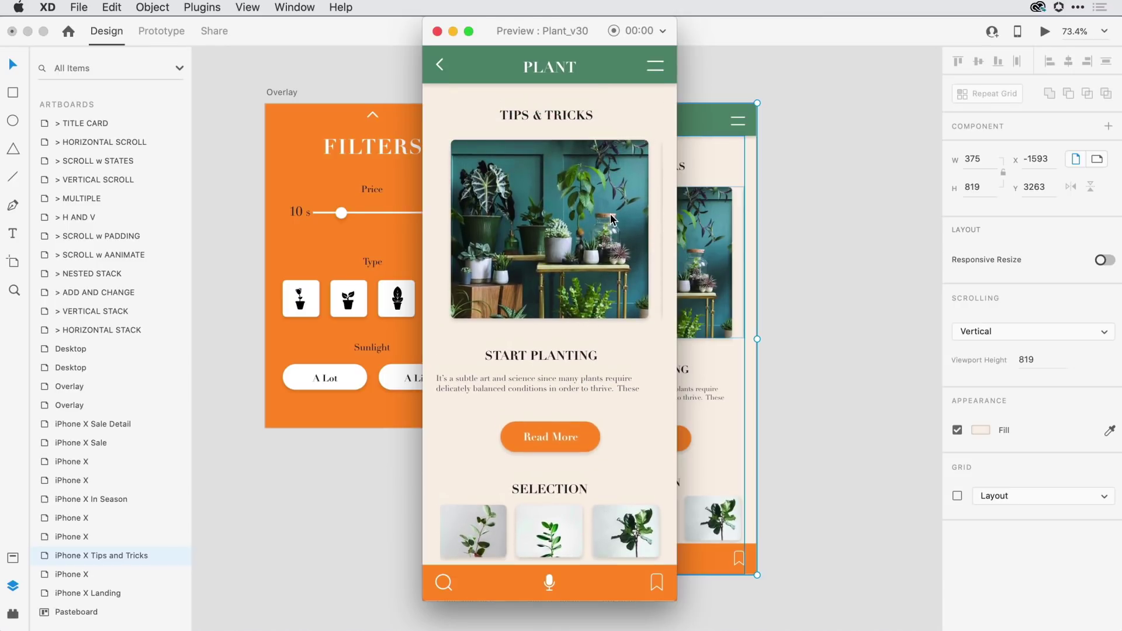
Swipe the Tips & Tricks gallery and the Selection carousel sideways in the preview.
{"action": "left_click_drag", "start_coordinate": [612, 220], "coordinate": [471, 212]}
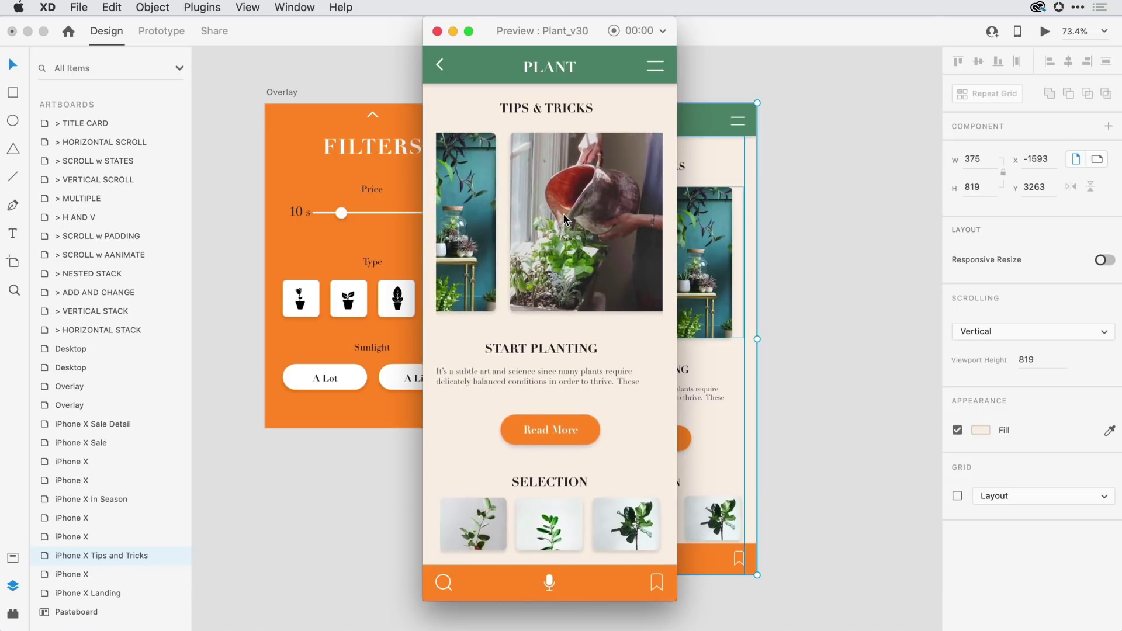
{"action": "scroll", "coordinate": [526, 216], "scroll_direction": "right", "scroll_amount": 2}
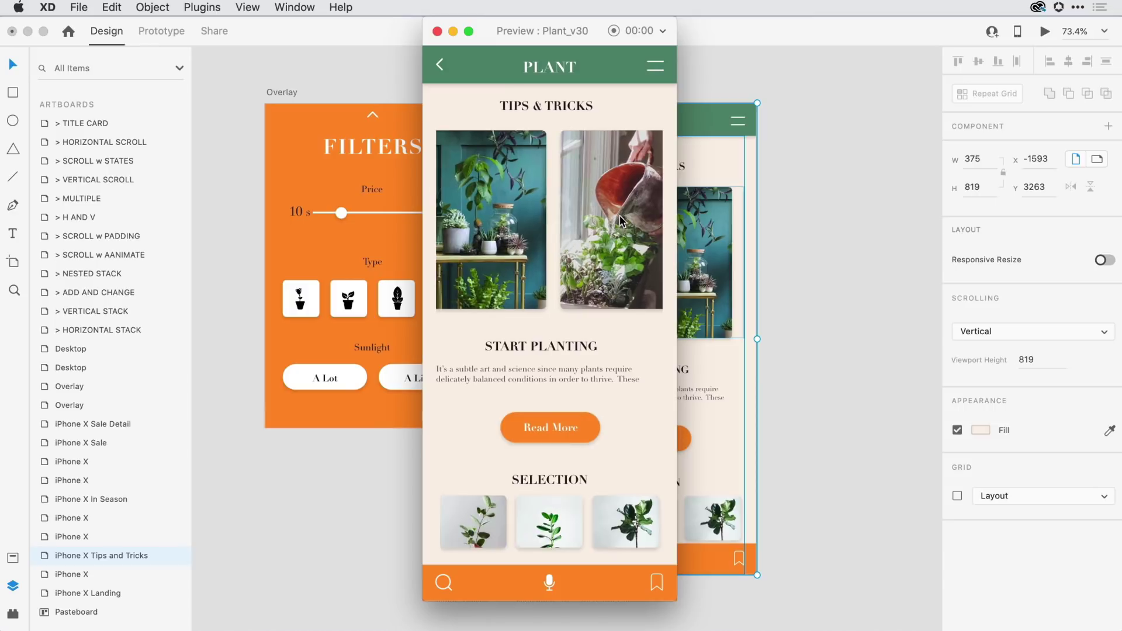
{"action": "scroll", "coordinate": [606, 363], "scroll_direction": "down", "scroll_amount": 2}
{"action": "scroll", "coordinate": [606, 363], "scroll_direction": "down", "scroll_amount": 4}
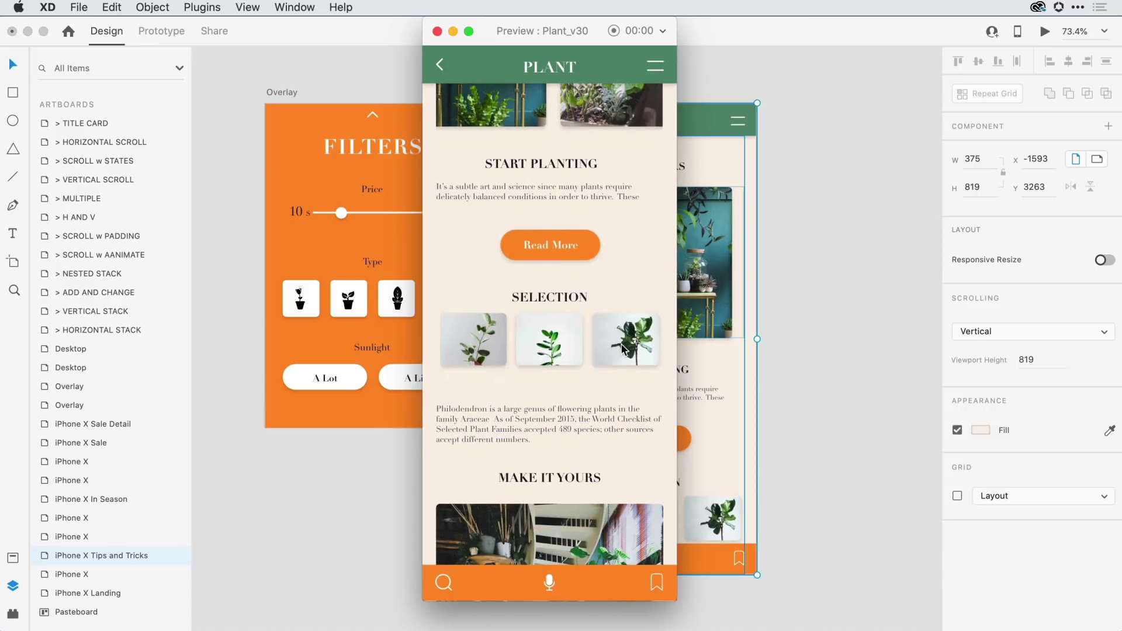
{"action": "left_click_drag", "start_coordinate": [622, 350], "coordinate": [571, 346]}
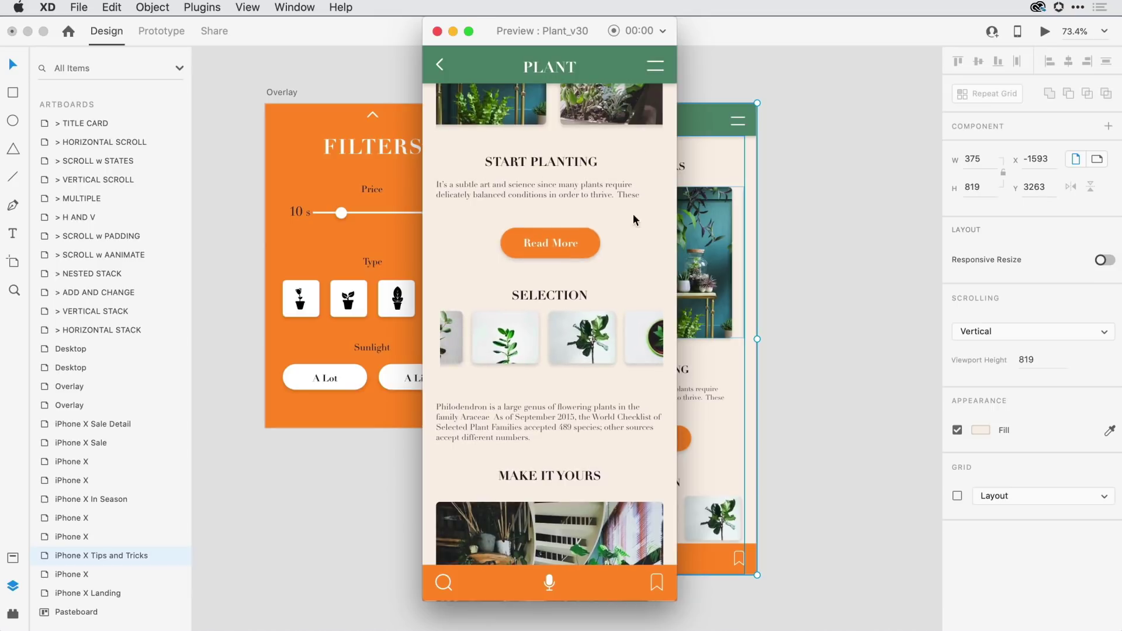
Move the preview aside, open the FILTERS overlay, swipe its Type icons, then close it.
{"action": "left_click_drag", "start_coordinate": [504, 31], "coordinate": [876, 39]}
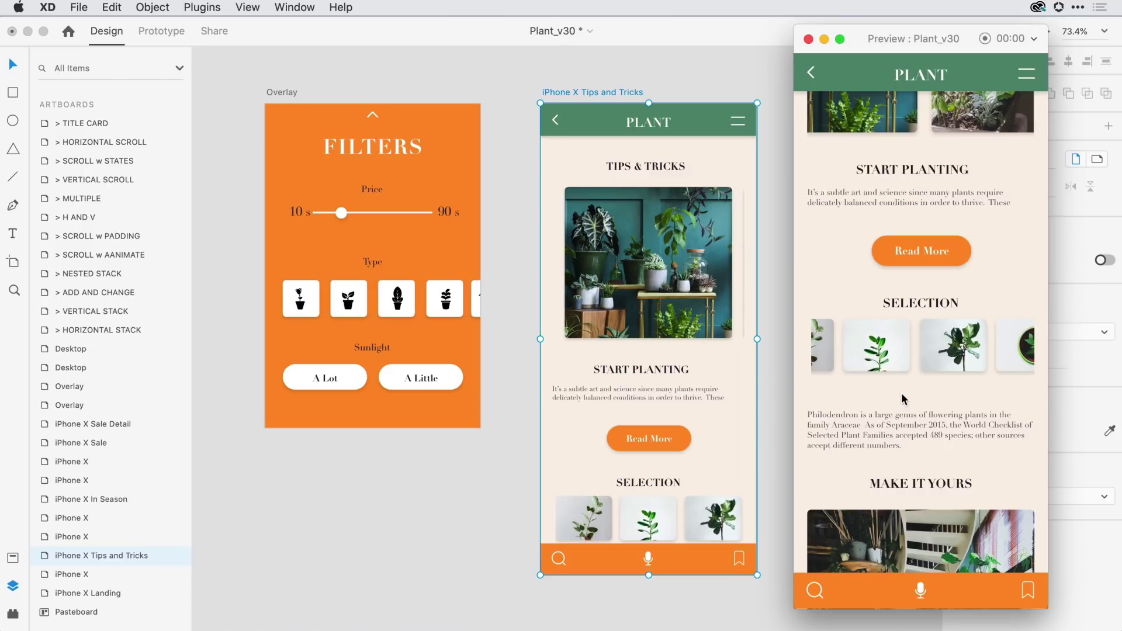
{"action": "left_click", "coordinate": [814, 591]}
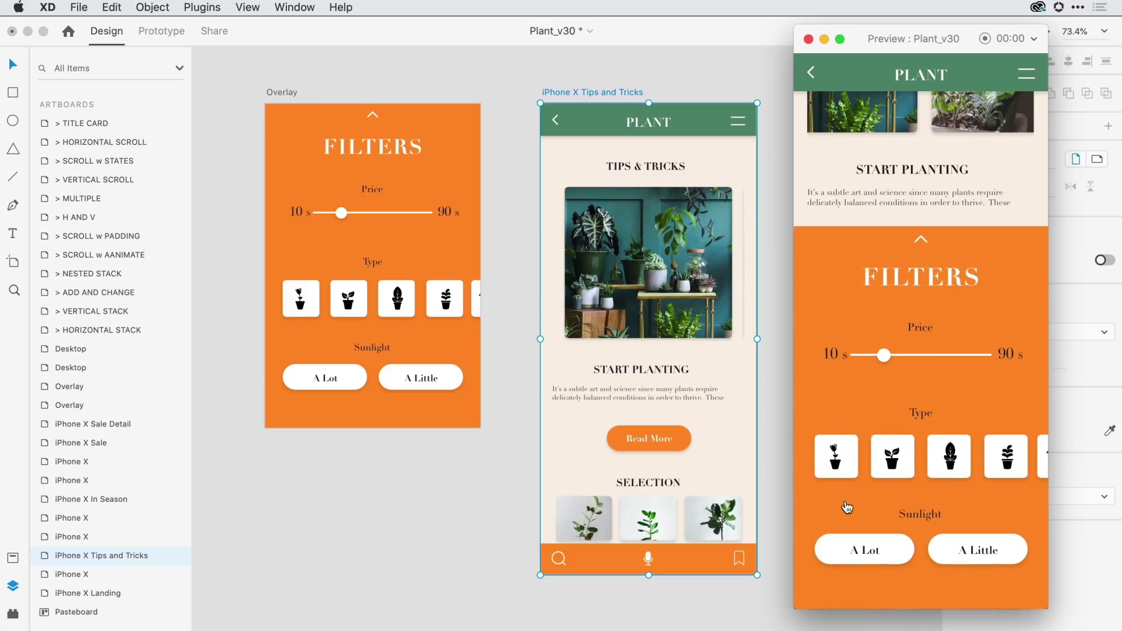
{"action": "mouse_move", "coordinate": [894, 460]}
{"action": "left_mouse_down"}
{"action": "mouse_move", "coordinate": [850, 468]}
{"action": "mouse_move", "coordinate": [885, 465]}
{"action": "left_mouse_up"}
{"action": "left_click", "coordinate": [885, 466]}
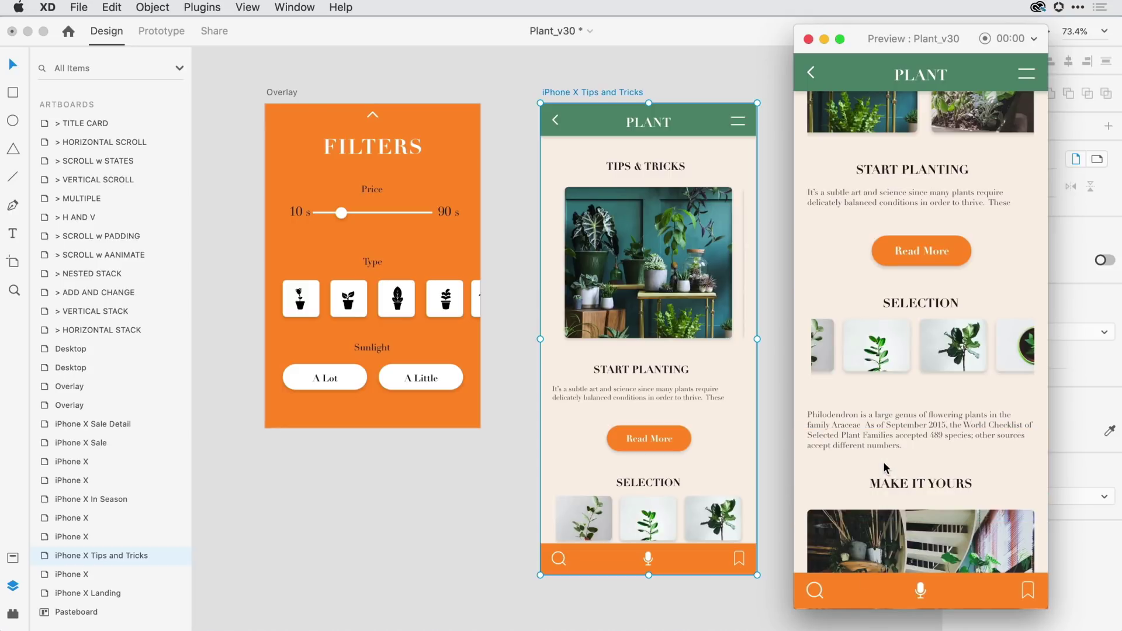